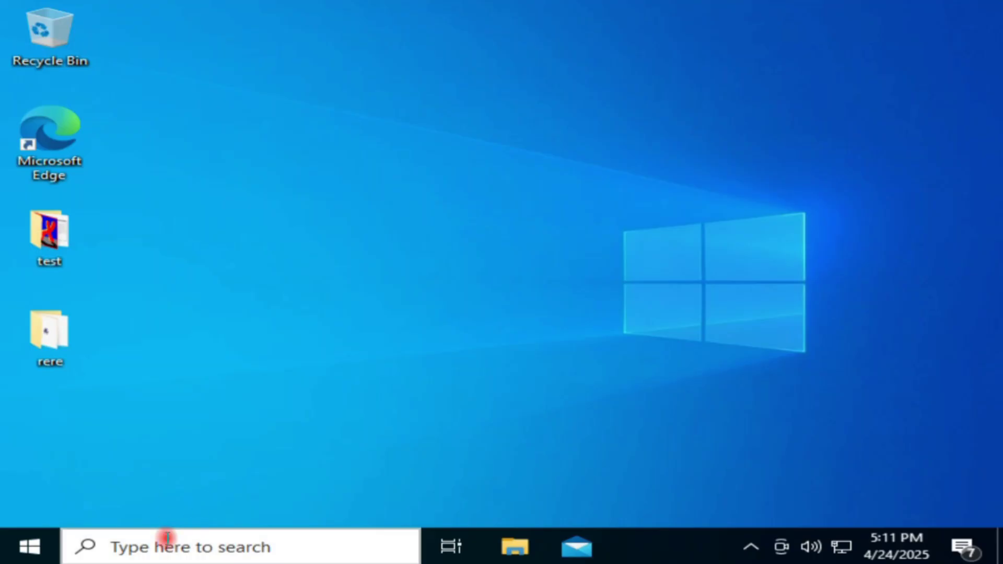
Open System Configuration by running msconfig from the Run dialog
click(157, 546)
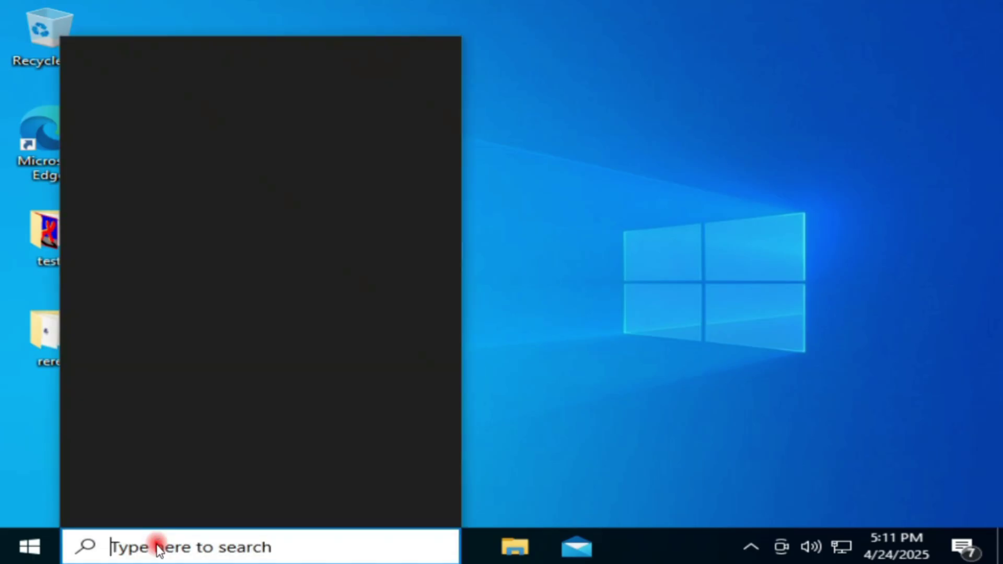
text(run)
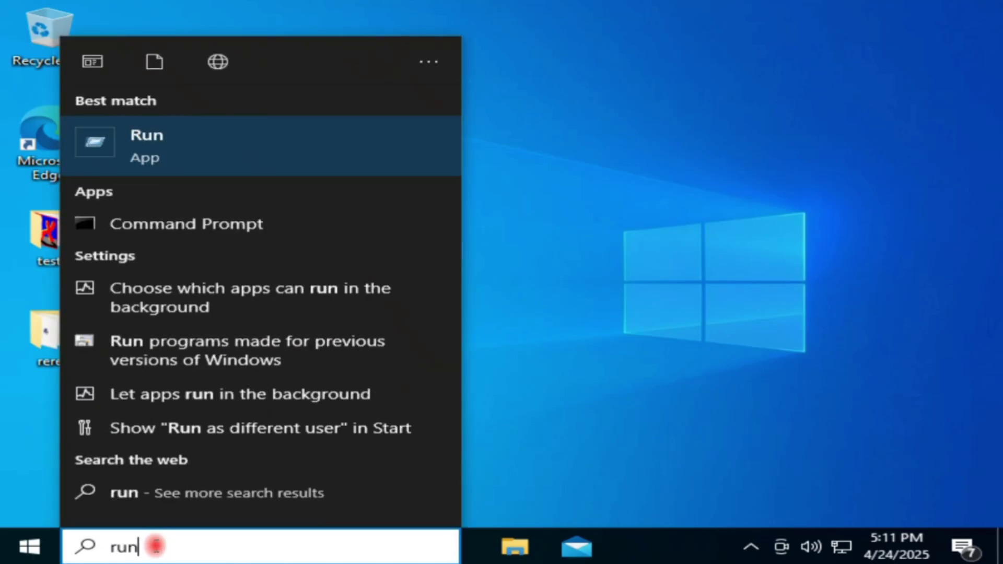
click(152, 136)
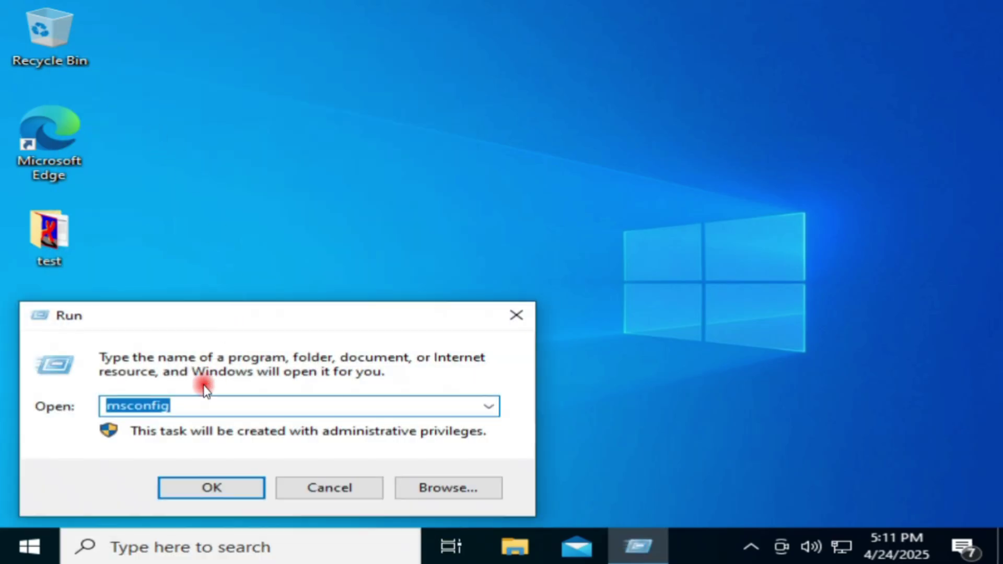
text(m)
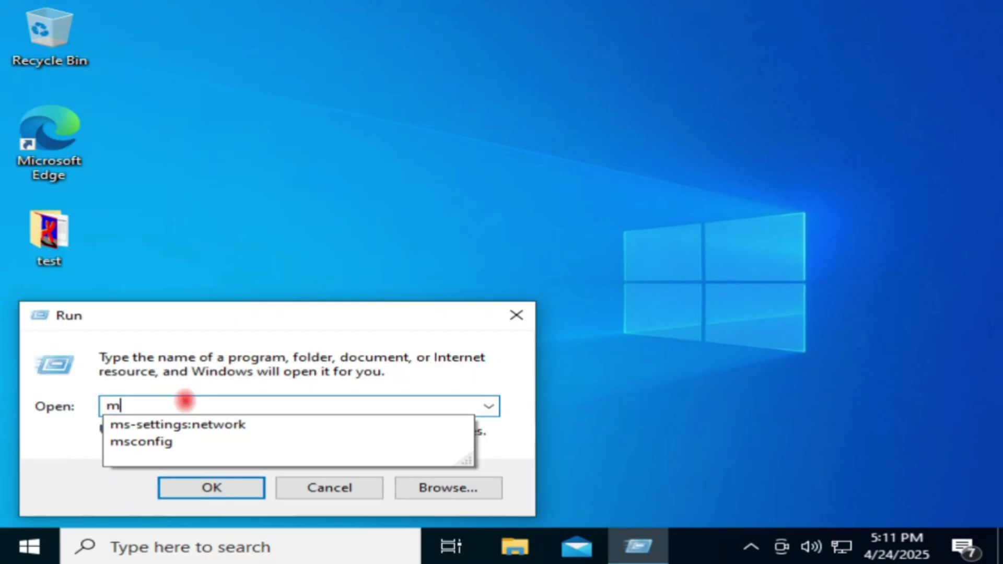
text(sco)
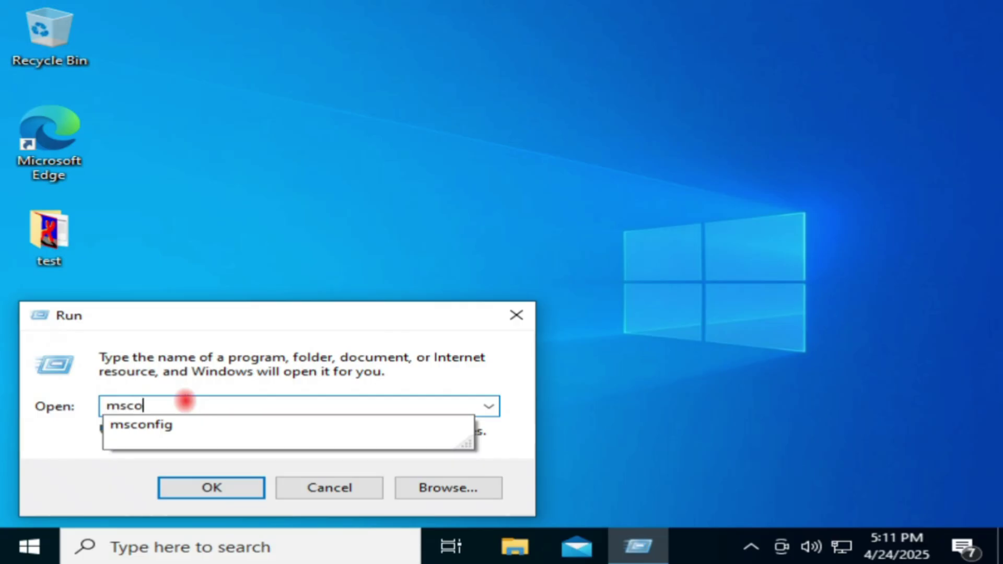
text(nfi)
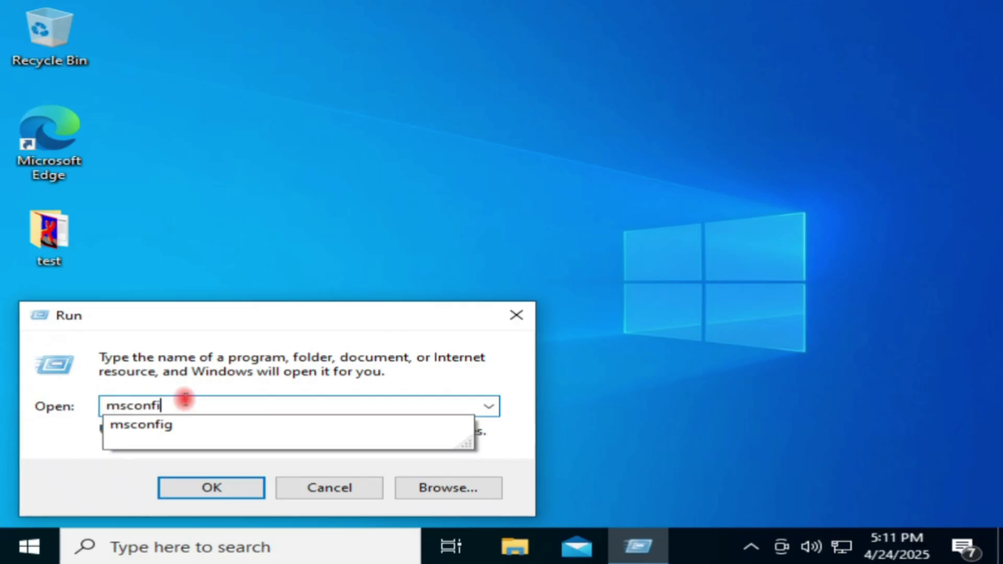
text(g)
click(206, 483)
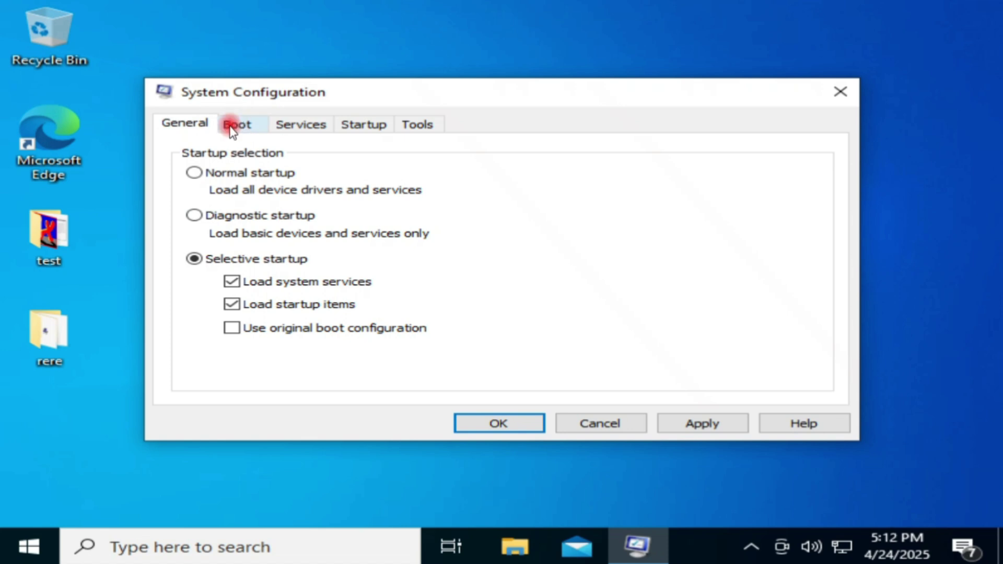
Enable Safe boot with the Minimal option for Windows 10 and apply the boot configuration
click(235, 125)
drag(289, 104, 344, 109)
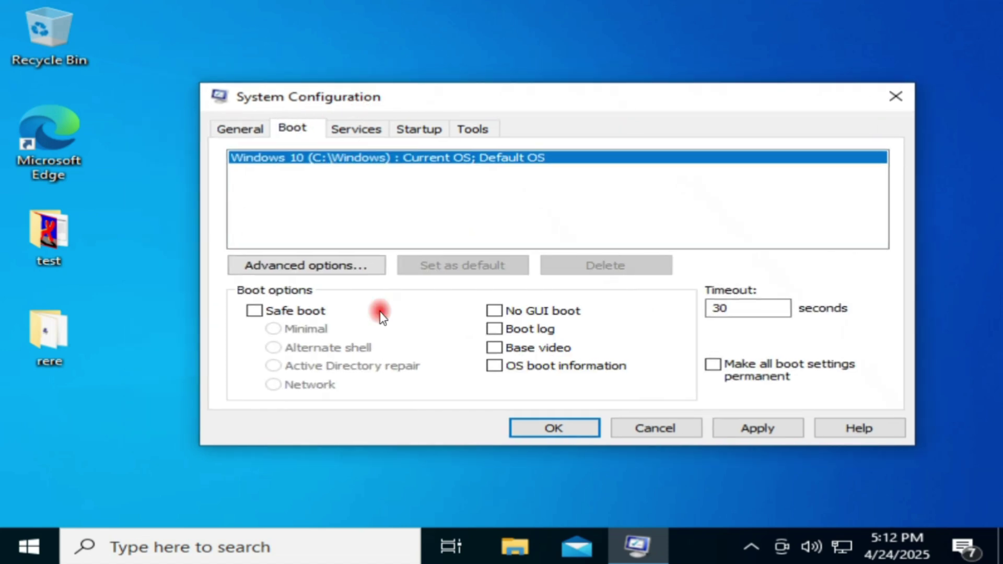
click(256, 314)
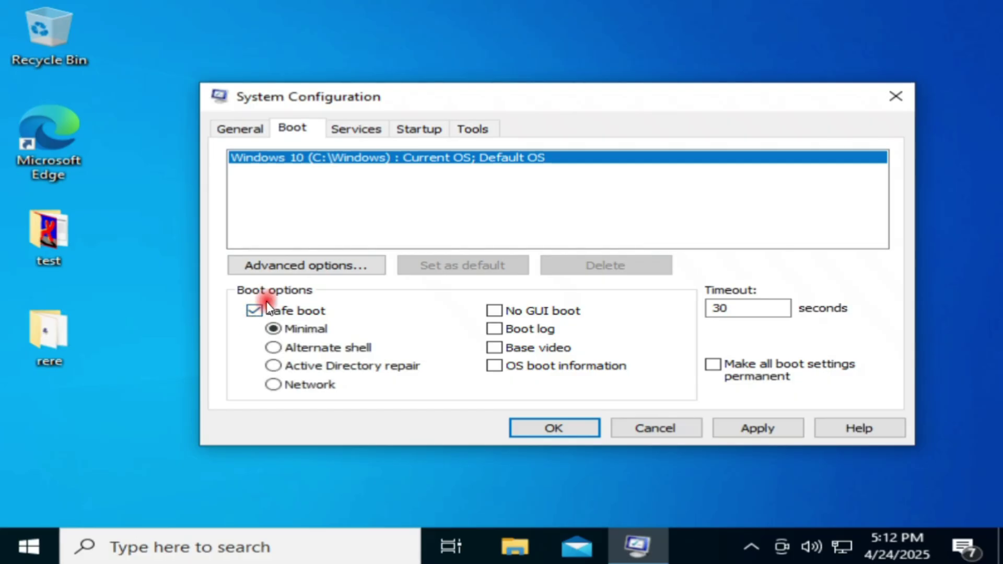
click(754, 427)
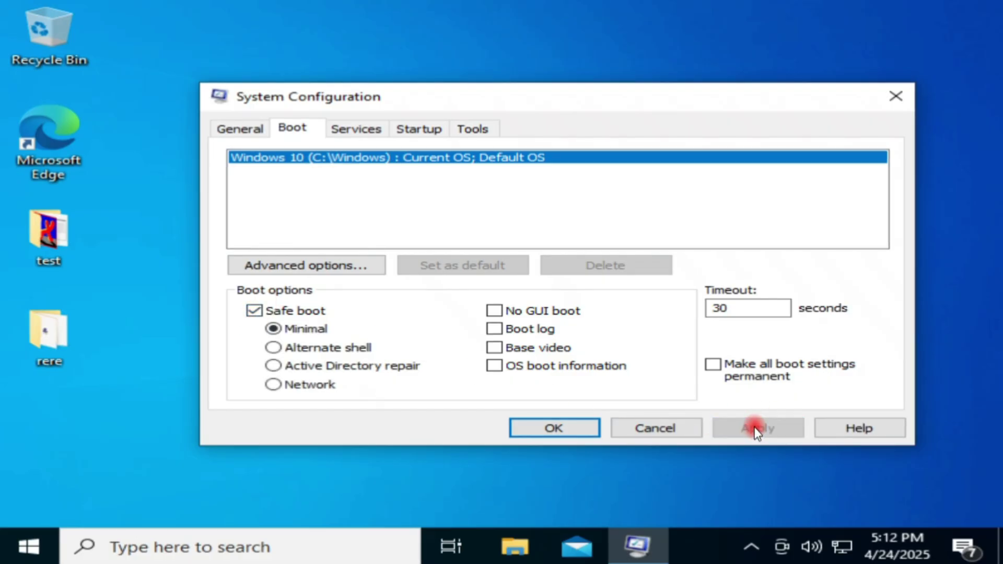
click(569, 428)
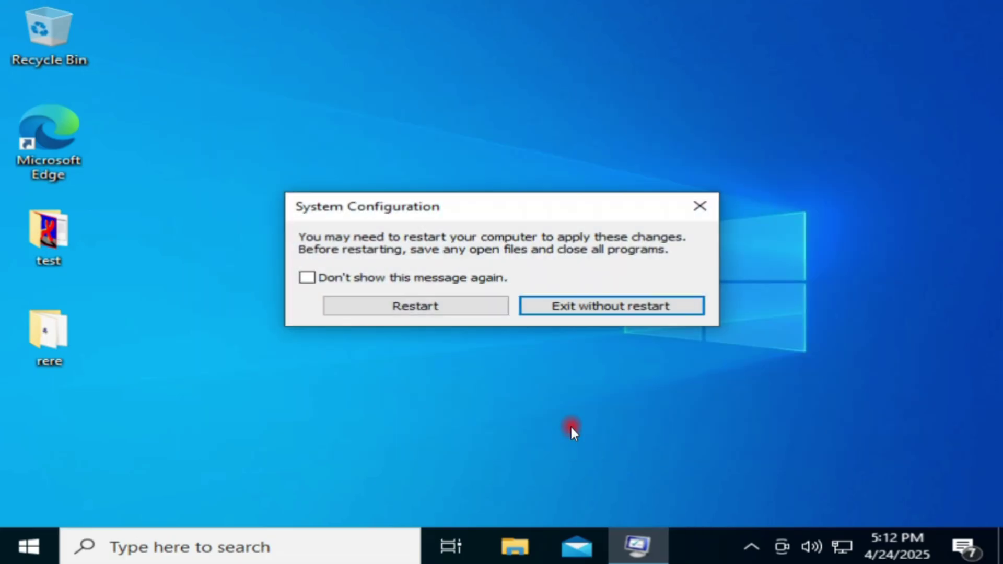
Restart the computer and sign in to the Administrator account with the account password
click(437, 303)
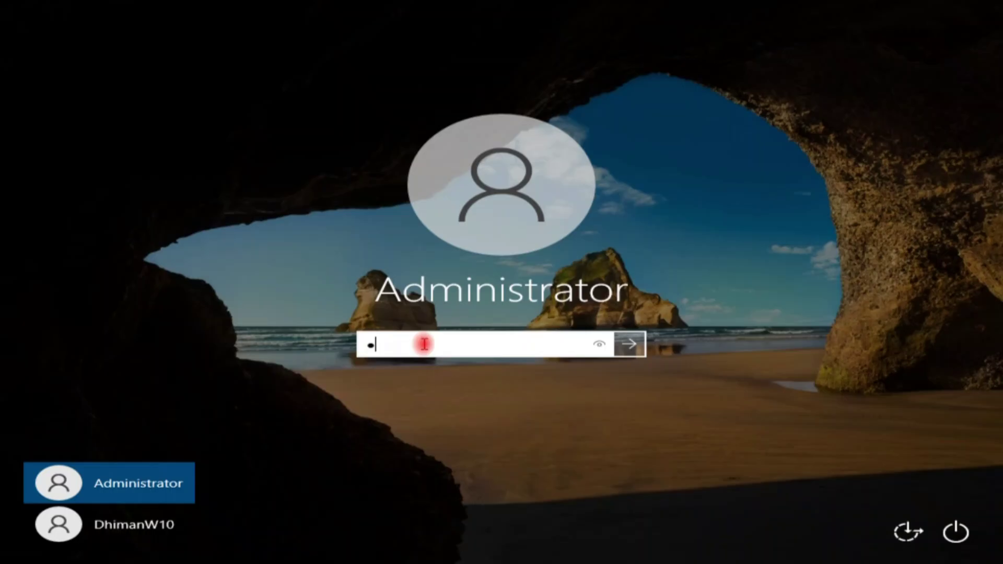
text(•)
key(Return)
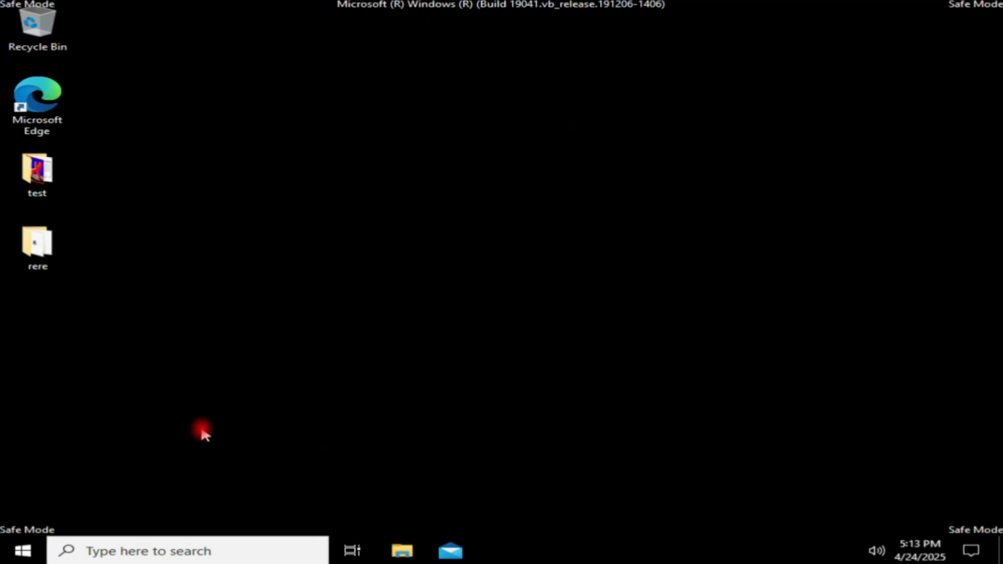
Open Control Panel by running control from the Run dialog
right_click(26, 551)
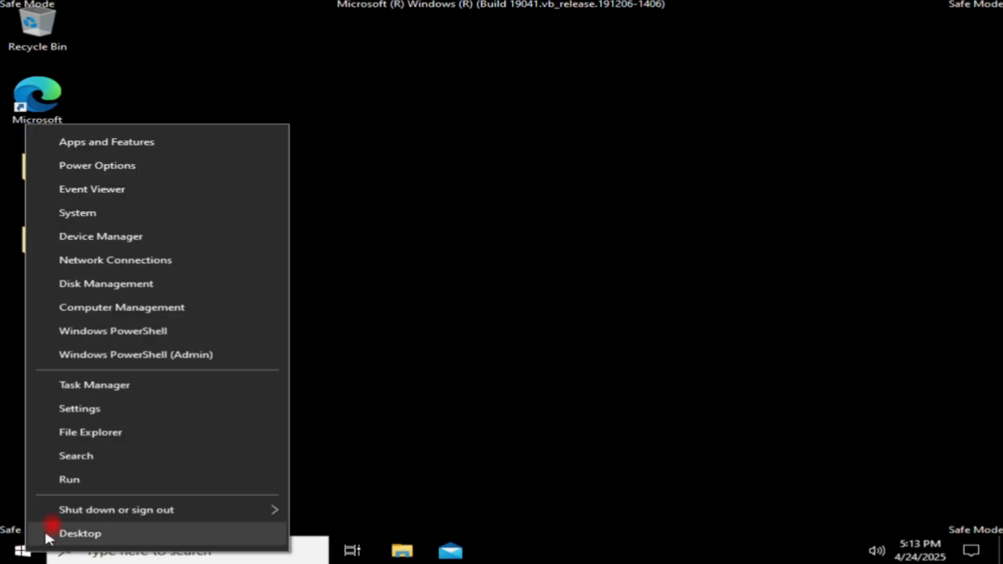
click(75, 482)
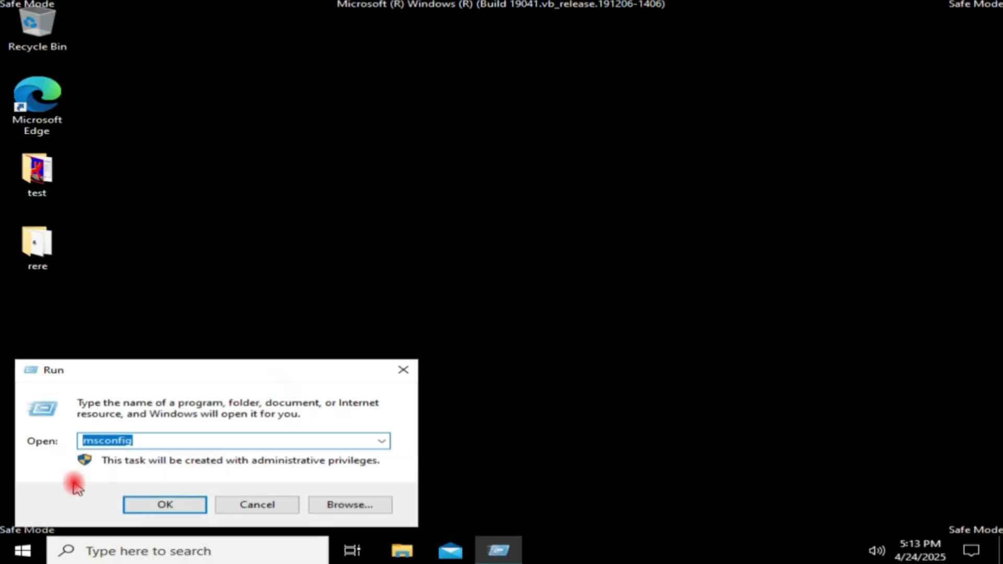
text(contr)
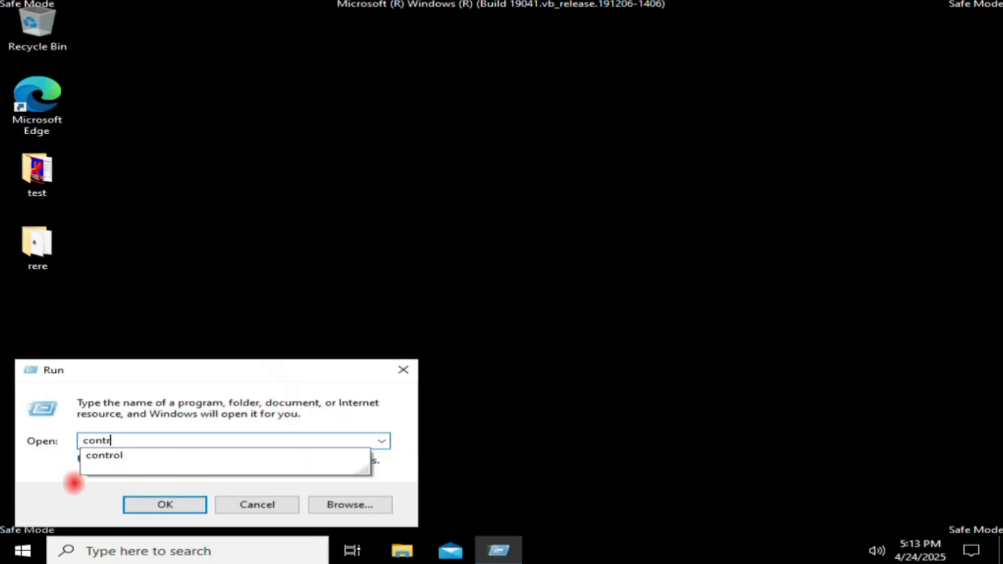
text(ol)
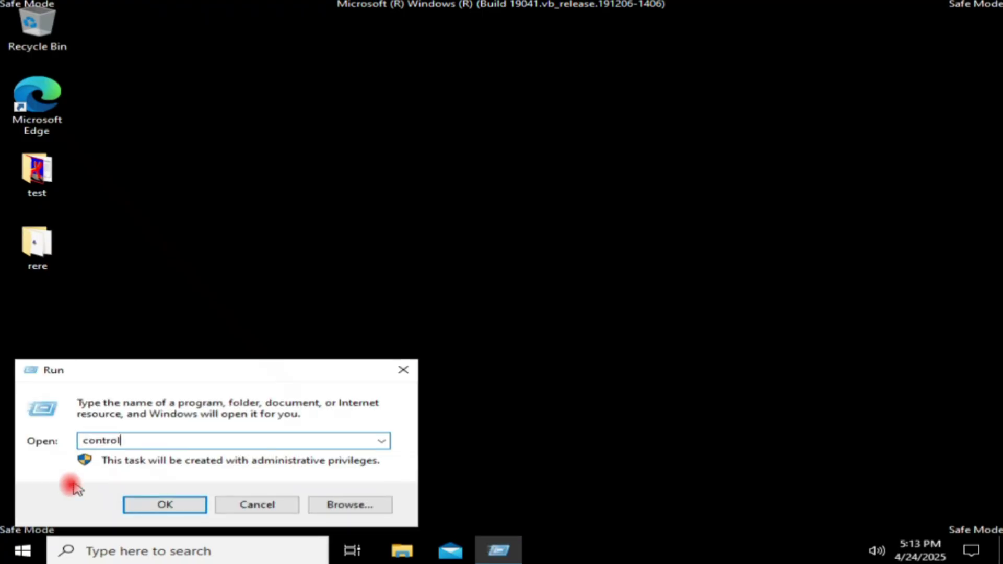
click(172, 504)
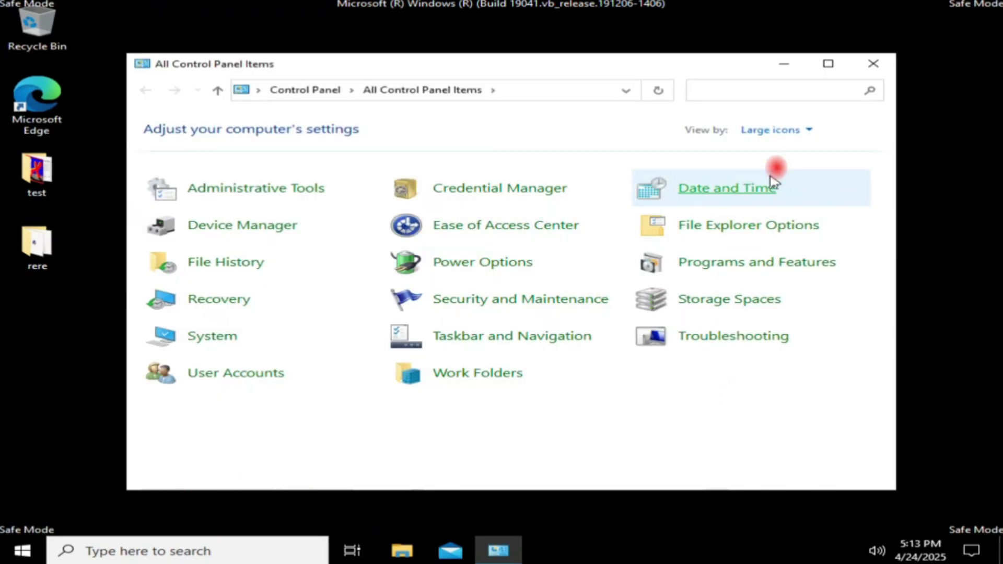
Show the Control Panel items as Large icons and maximize the window
click(813, 128)
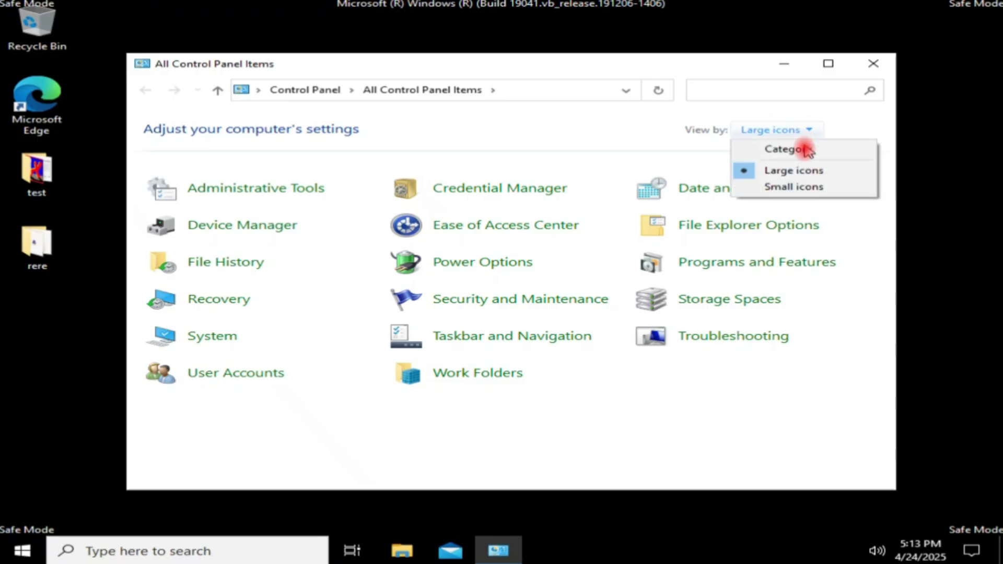
click(775, 173)
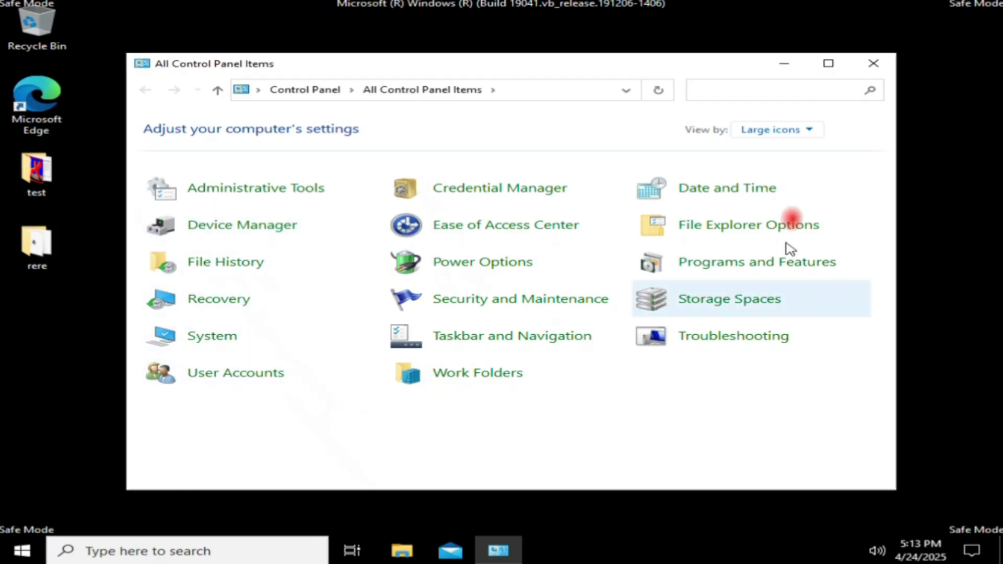
click(828, 63)
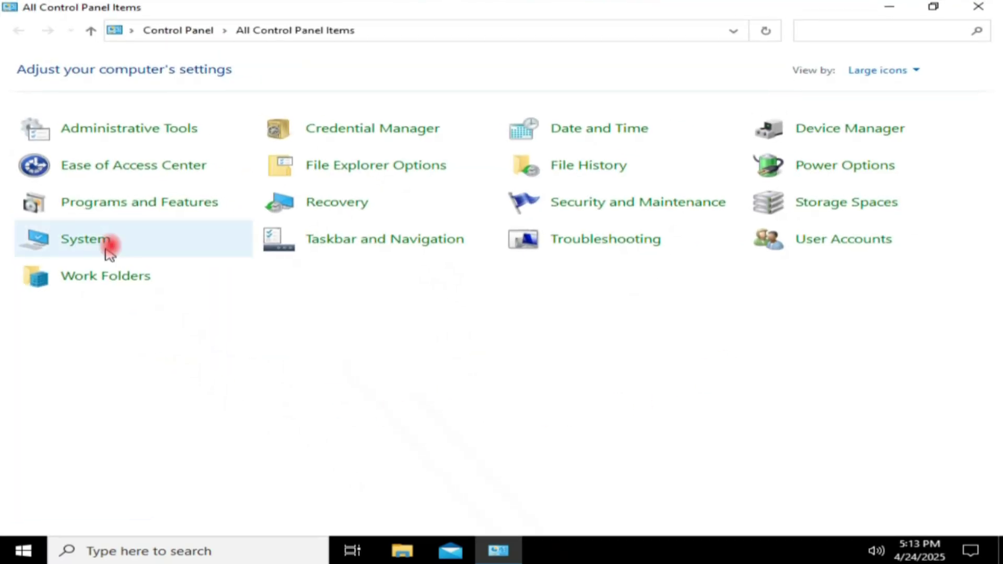
Open the System item and examine the device specifications, Windows specifications and related settings
click(109, 254)
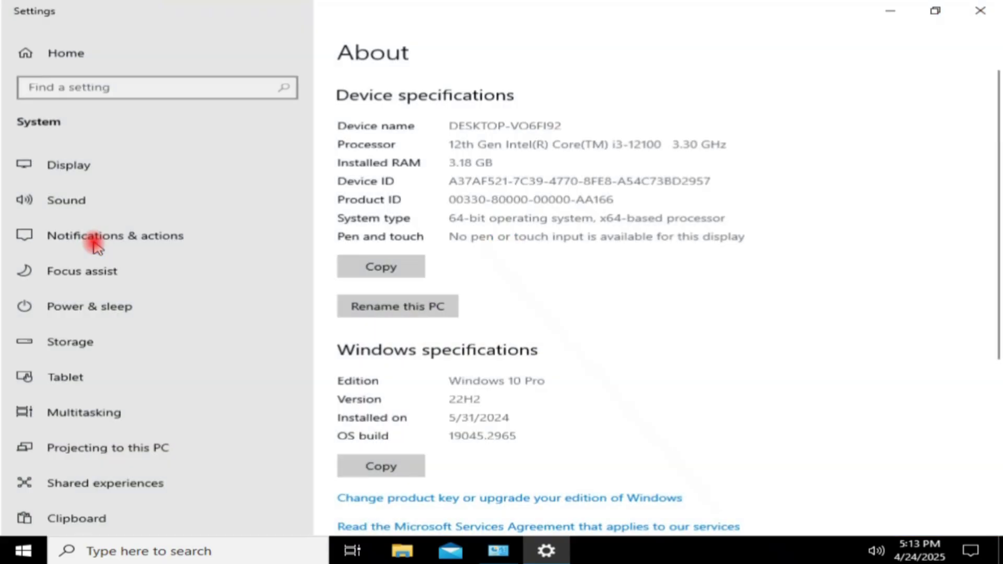
scroll(557, 347, down, 5)
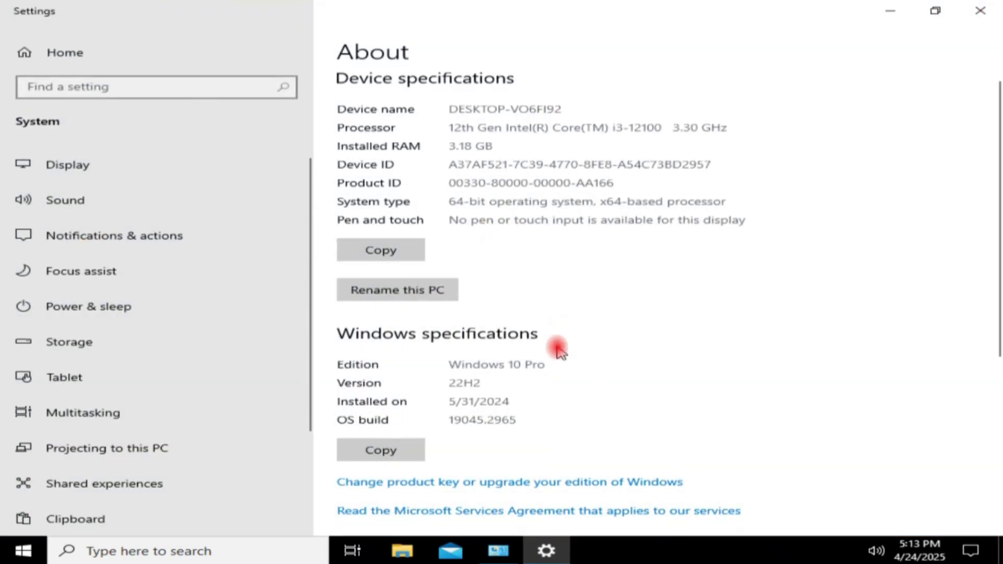
scroll(557, 346, down, 3)
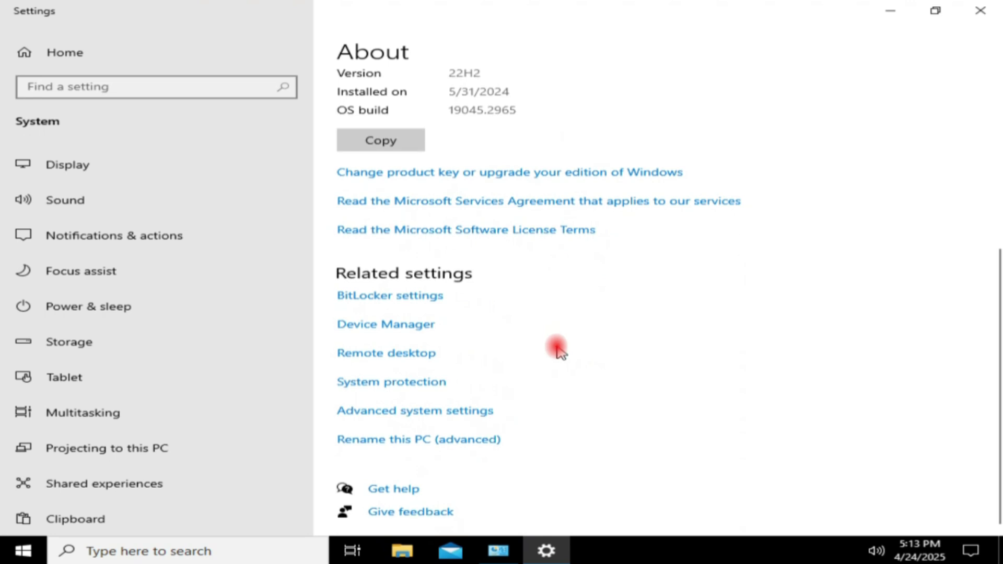
scroll(194, 345, down, 3)
scroll(146, 256, up, 3)
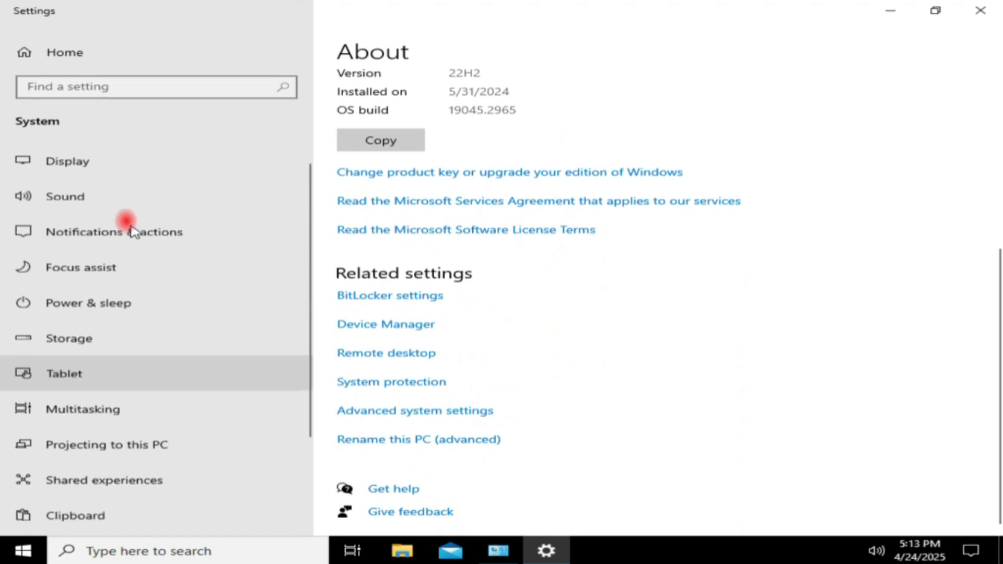
Examine the display resolution and the advanced display settings, and close Settings and Control Panel
click(84, 168)
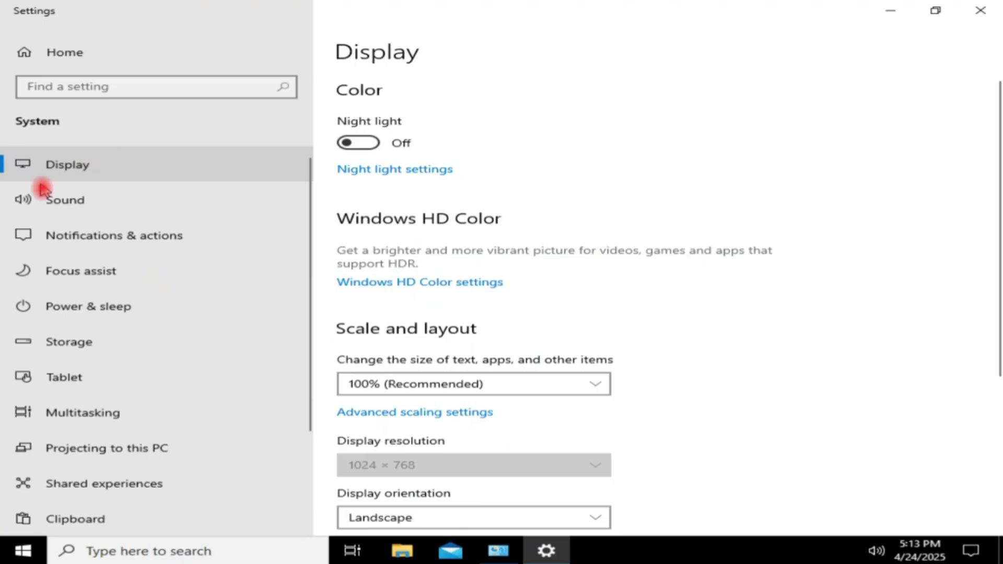
scroll(570, 401, down, 3)
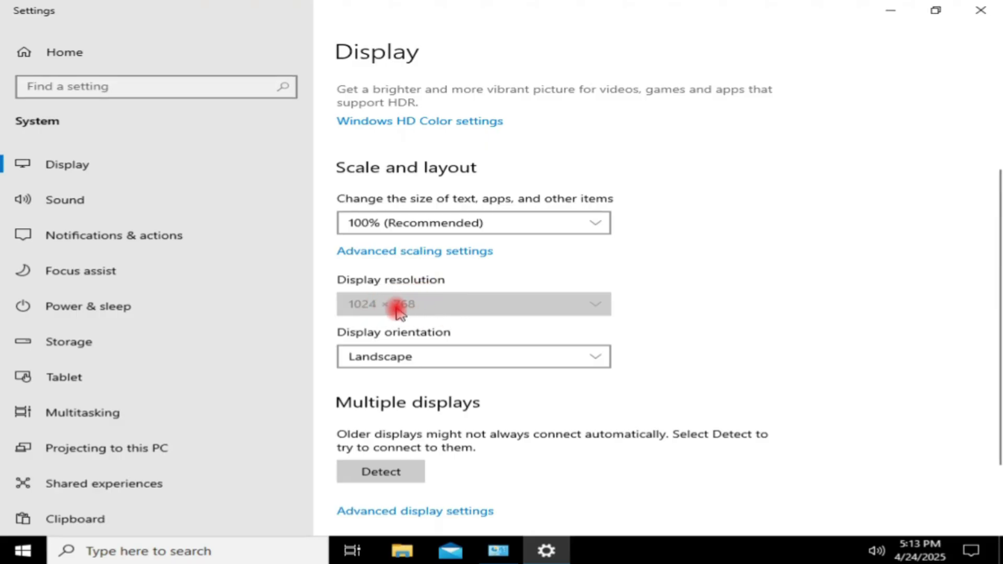
scroll(436, 344, down, 2)
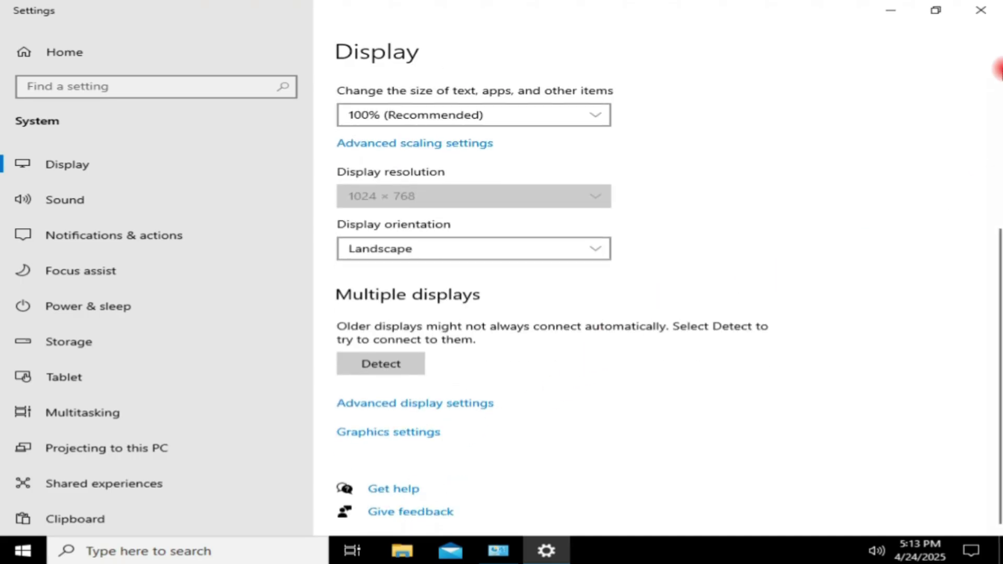
click(437, 405)
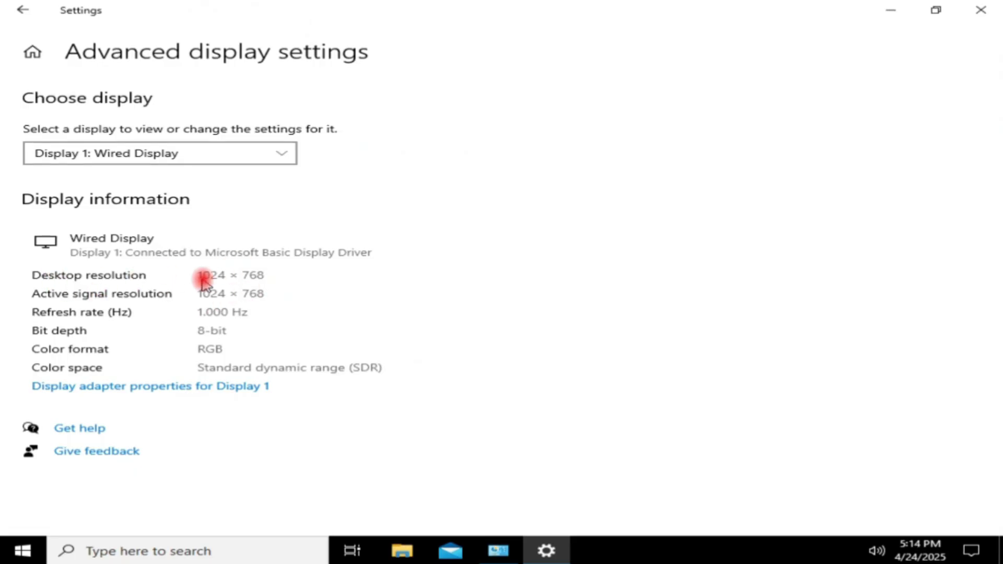
click(977, 13)
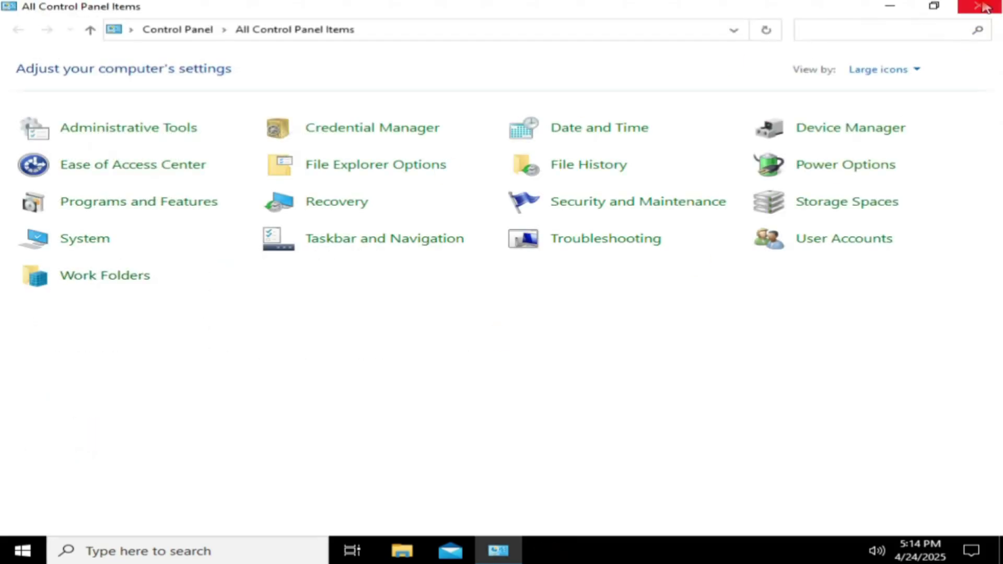
click(972, 15)
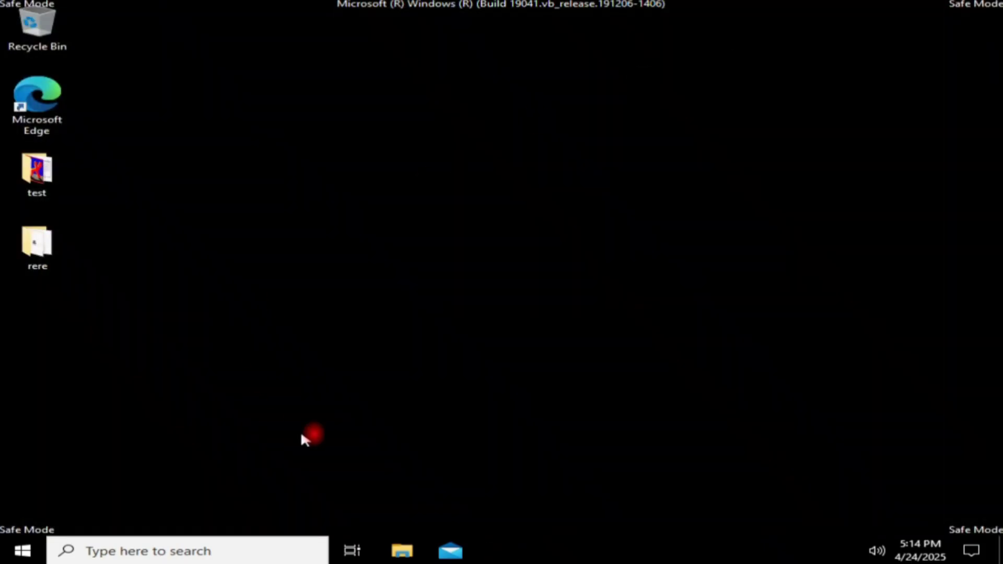
Reopen System Configuration in Safe Mode by running msconfig from the Run dialog
right_click(20, 549)
click(52, 480)
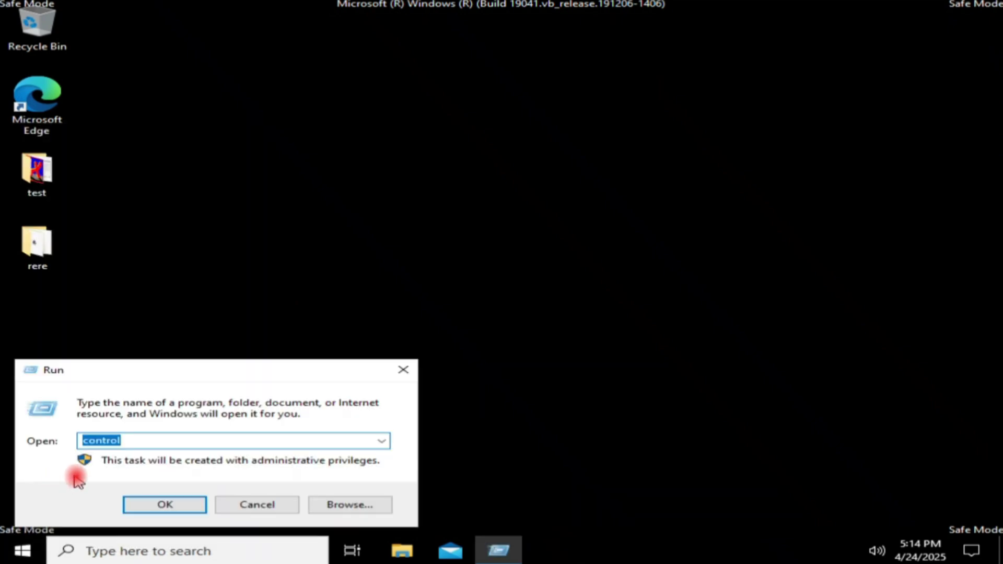
text(ms)
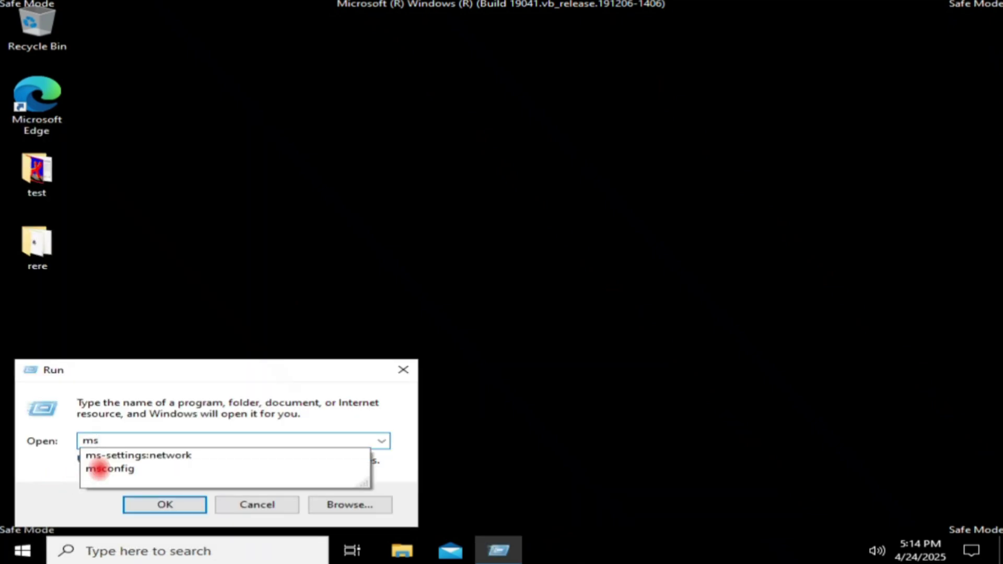
text(config)
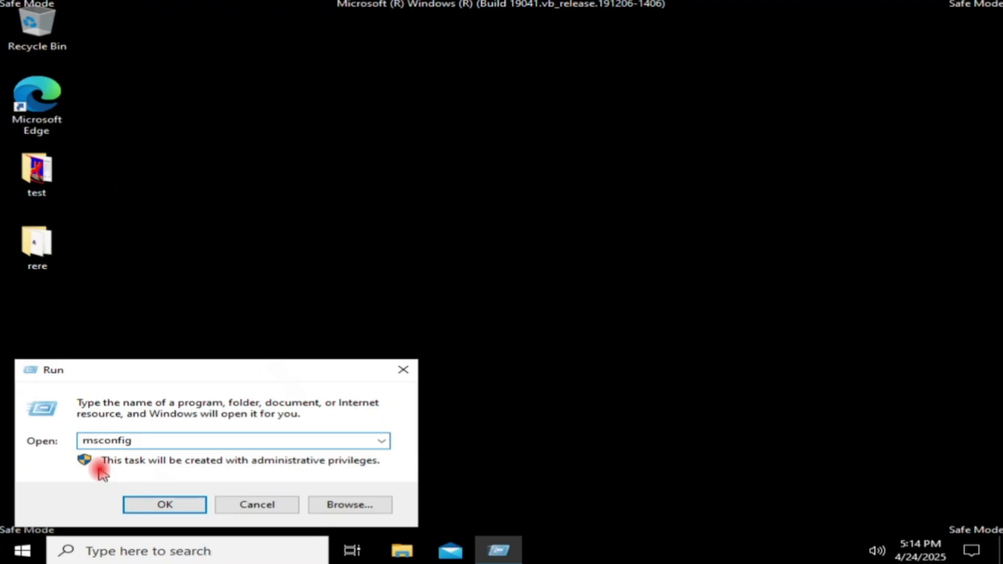
click(182, 504)
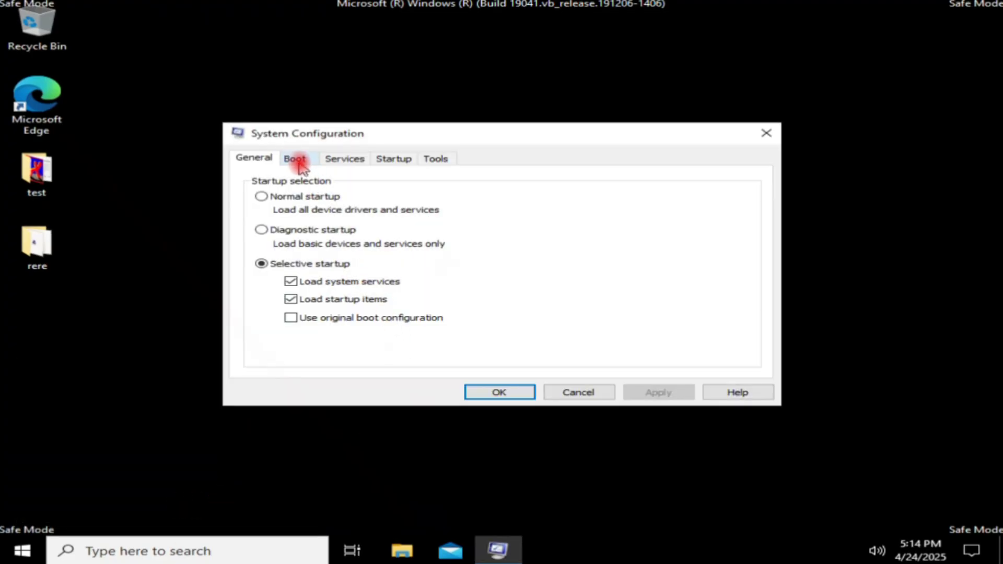
Turn off Safe boot, enable Base video in the boot options, apply the changes and restart the computer
click(295, 159)
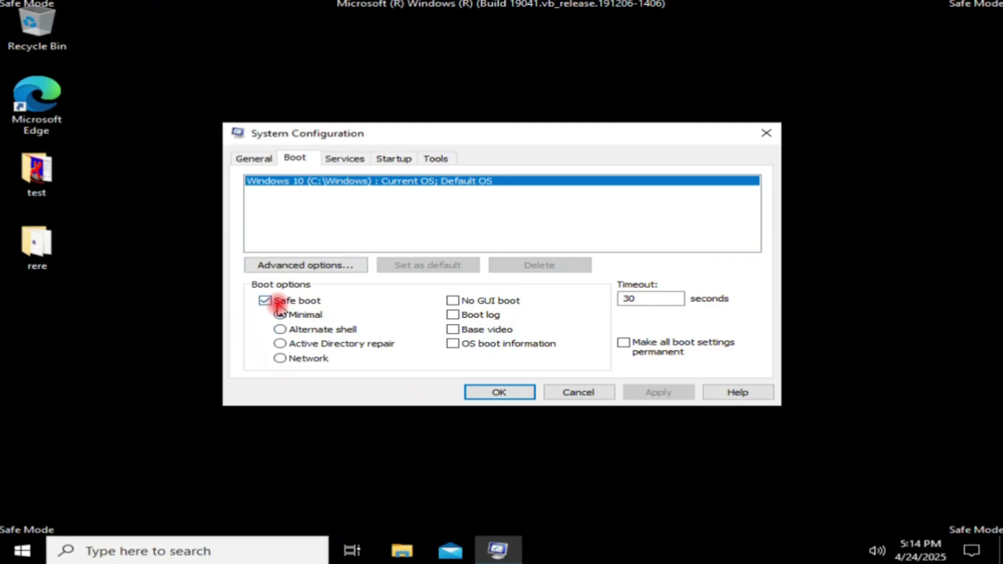
click(266, 302)
click(452, 329)
click(659, 398)
click(514, 394)
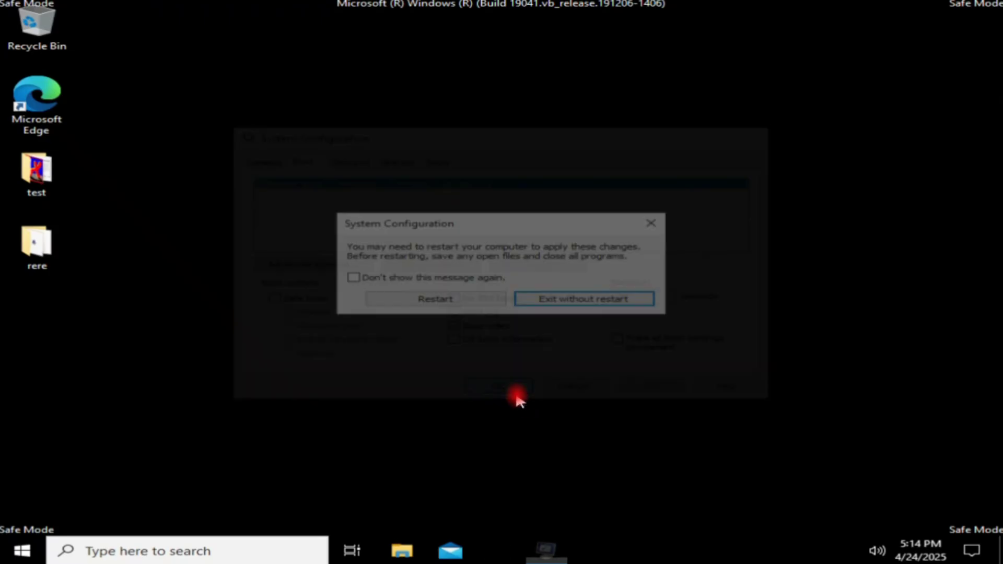
click(468, 300)
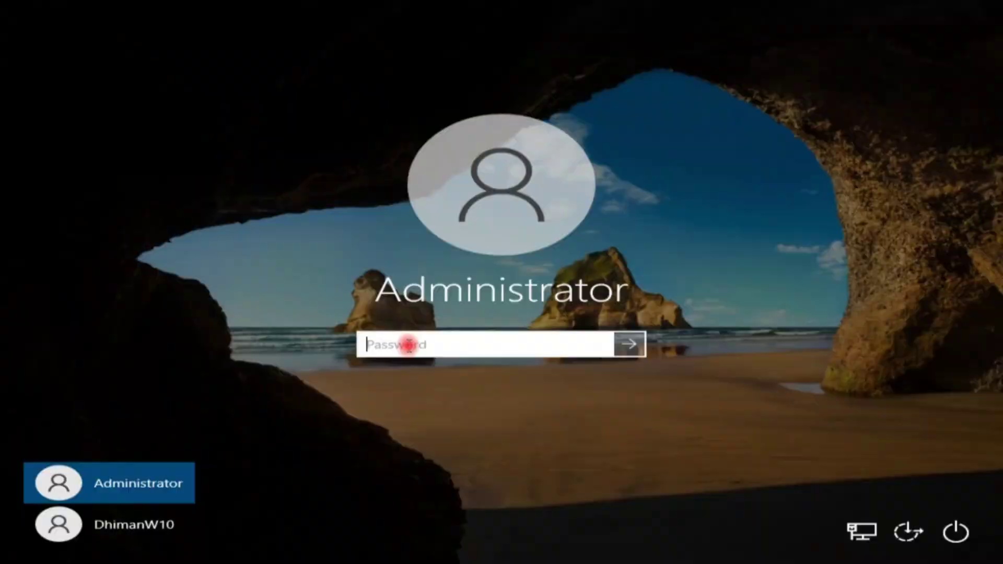
Sign in to the Administrator account by entering the account password
text(p)
key(Return)
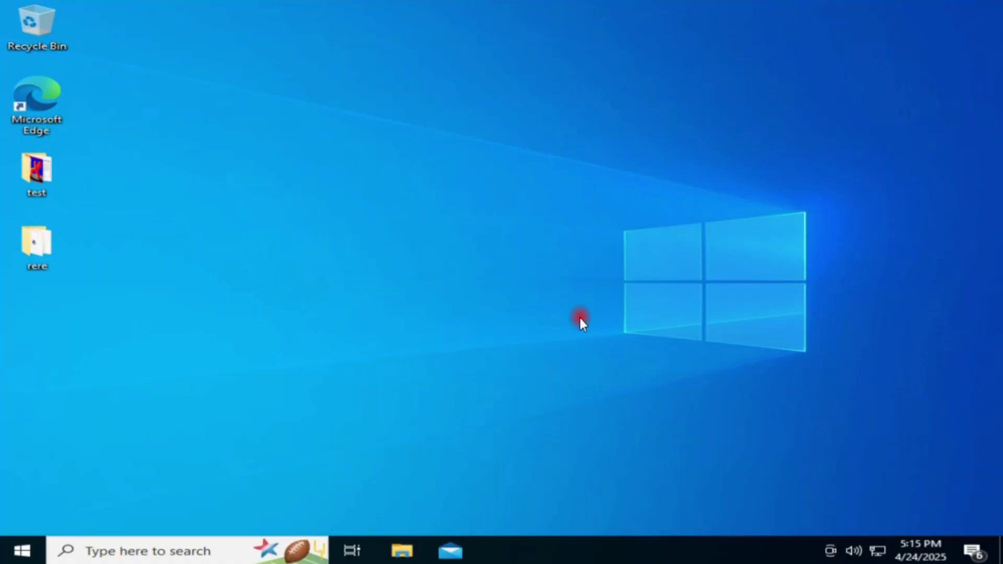
Open Control Panel by running control from the Run dialog, and examine the device and Windows specifications in its System item
right_click(24, 550)
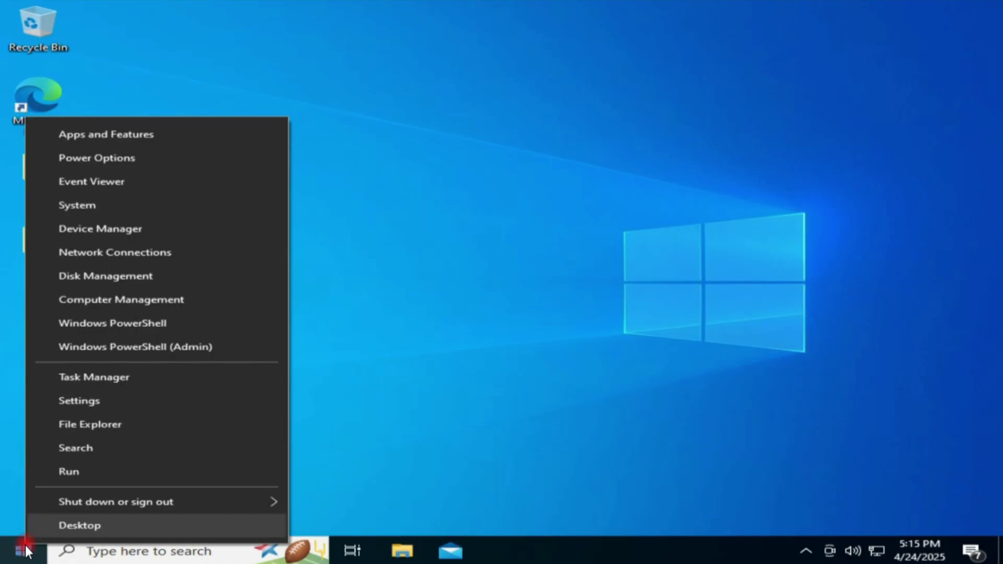
click(64, 471)
text(co)
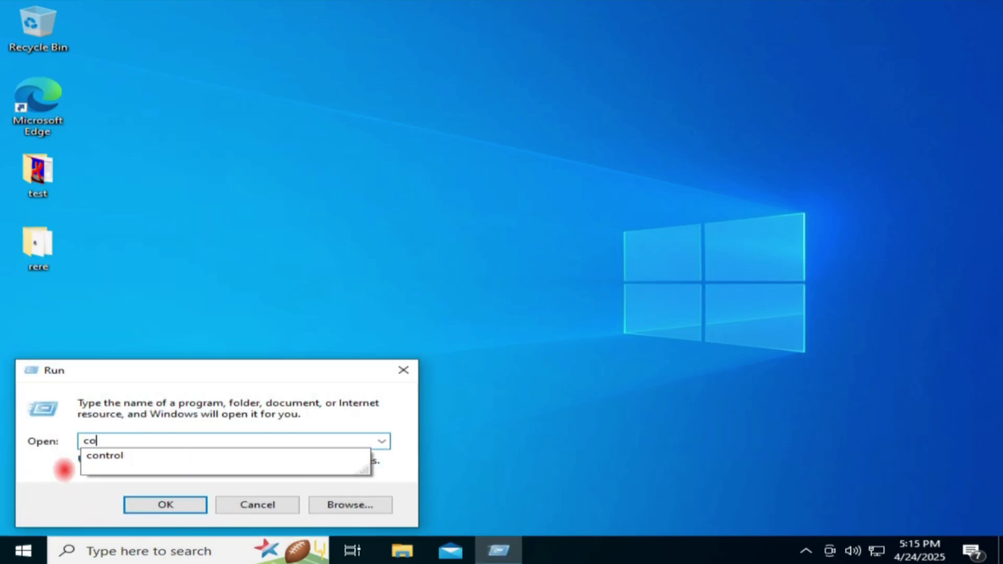
text(ntrol)
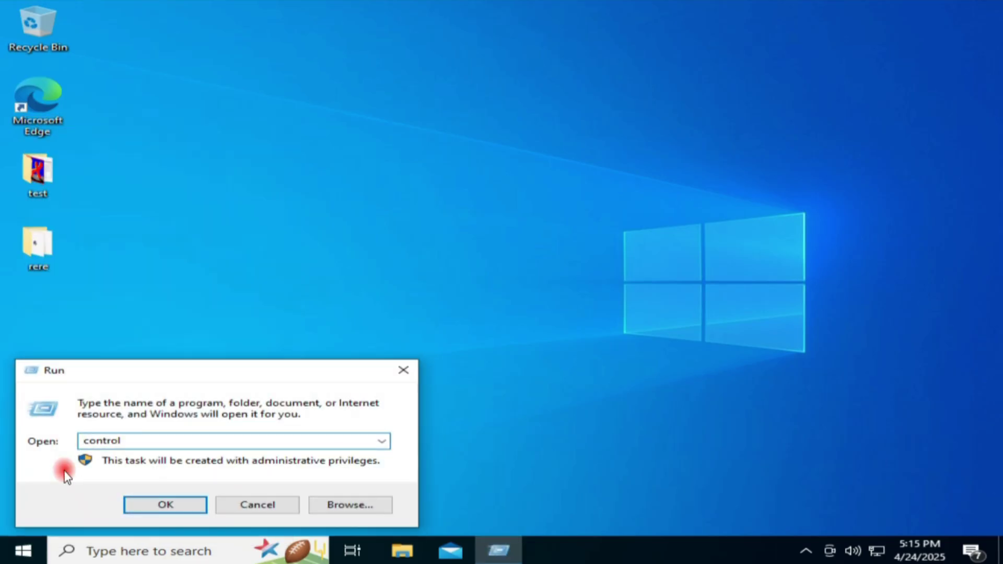
click(154, 499)
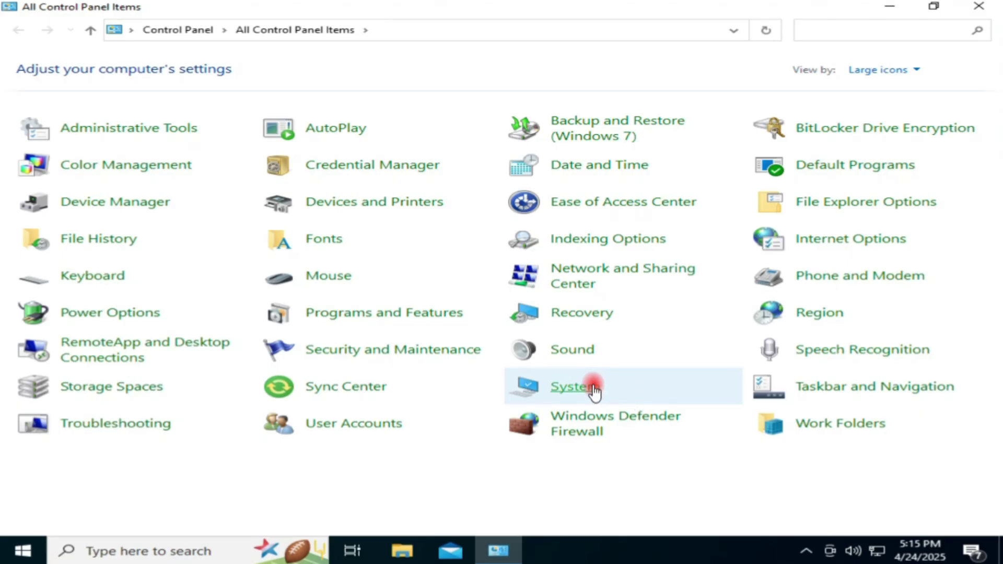
click(569, 386)
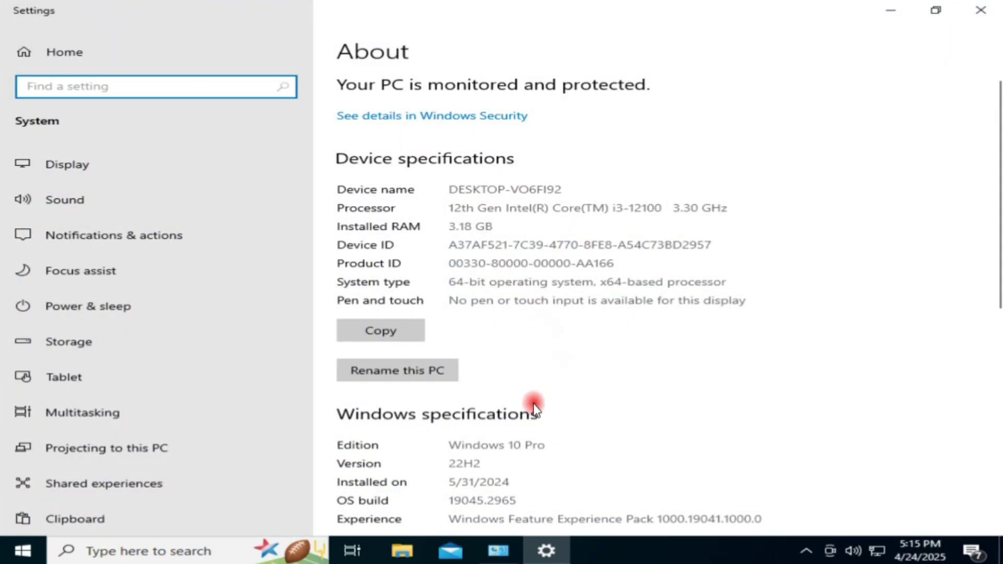
scroll(534, 407, down, 8)
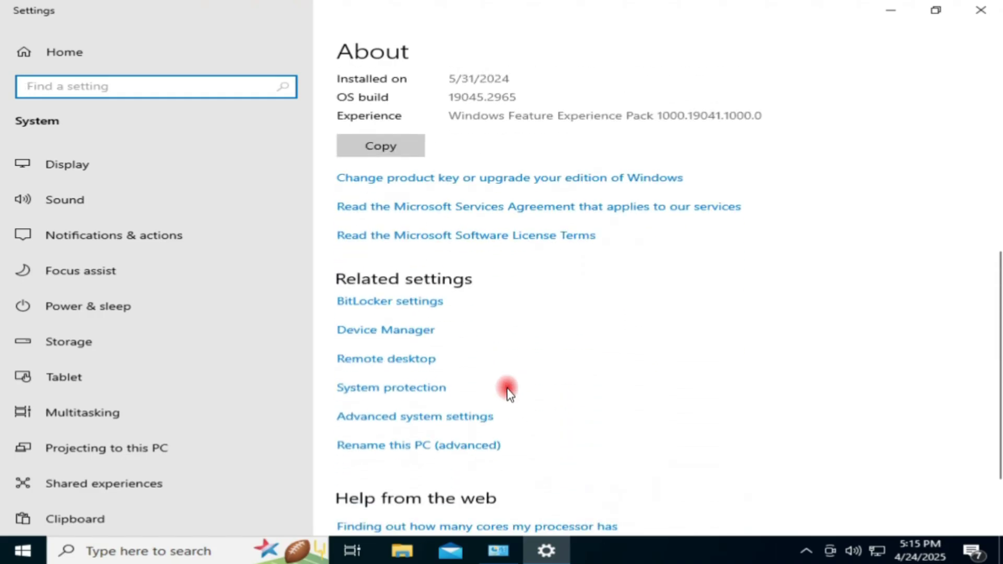
Set the display resolution to 1280 × 720, keep the change, and close Settings and Control Panel
click(64, 165)
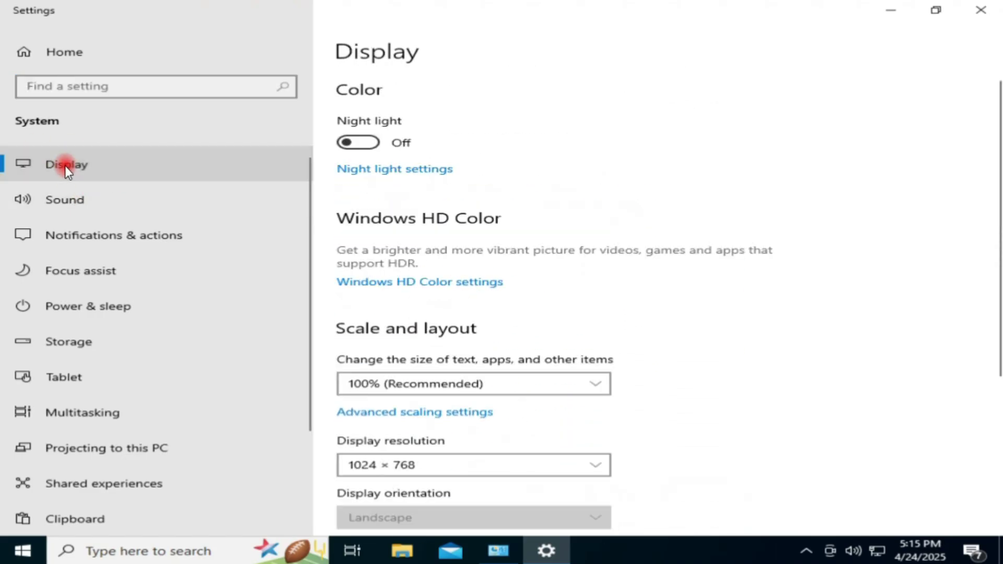
scroll(525, 383, down, 3)
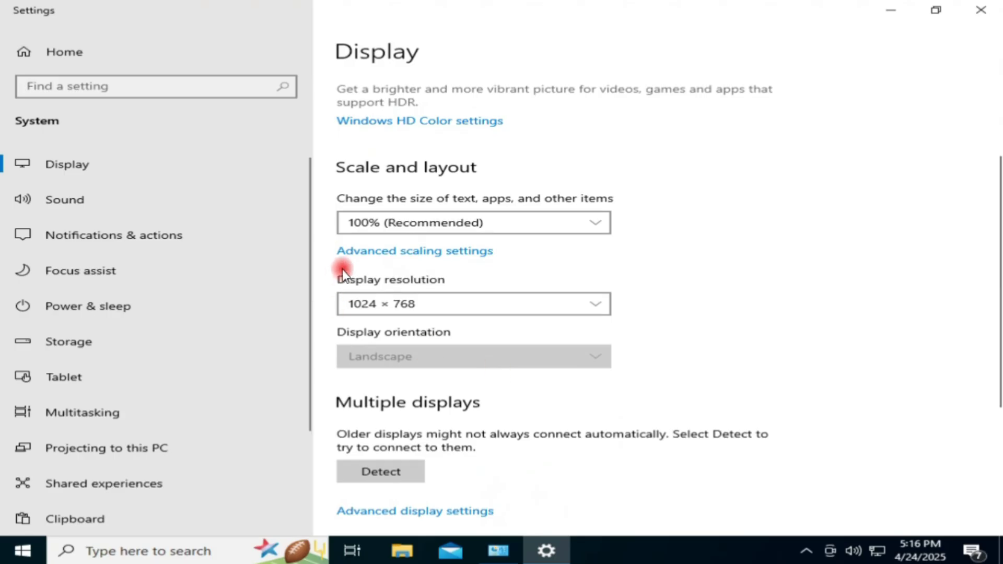
click(417, 309)
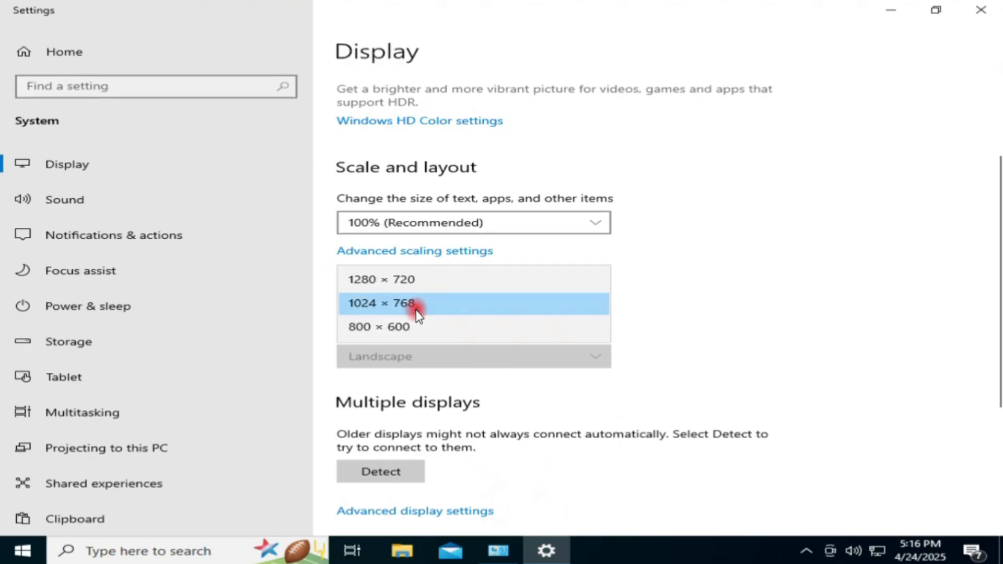
click(385, 301)
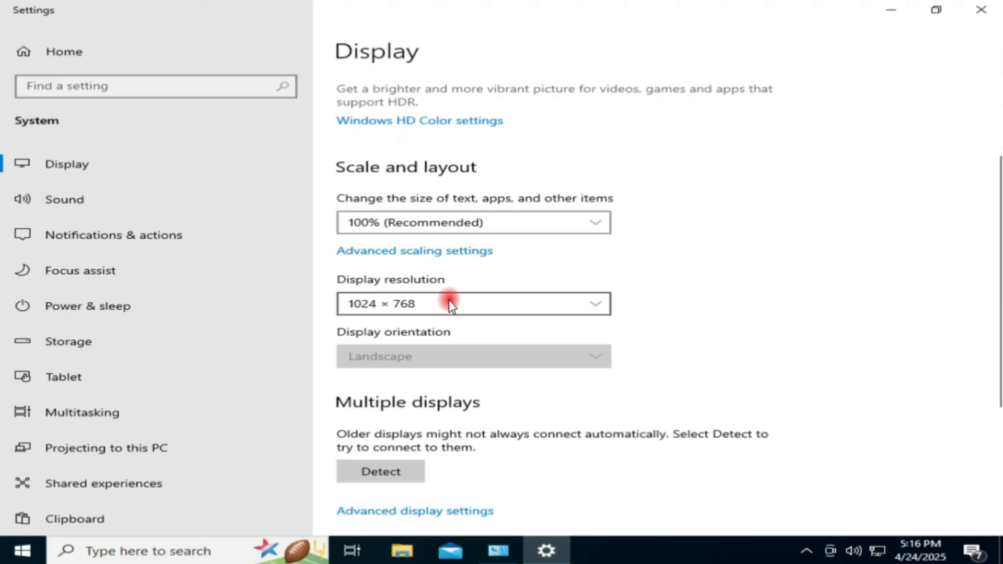
click(551, 305)
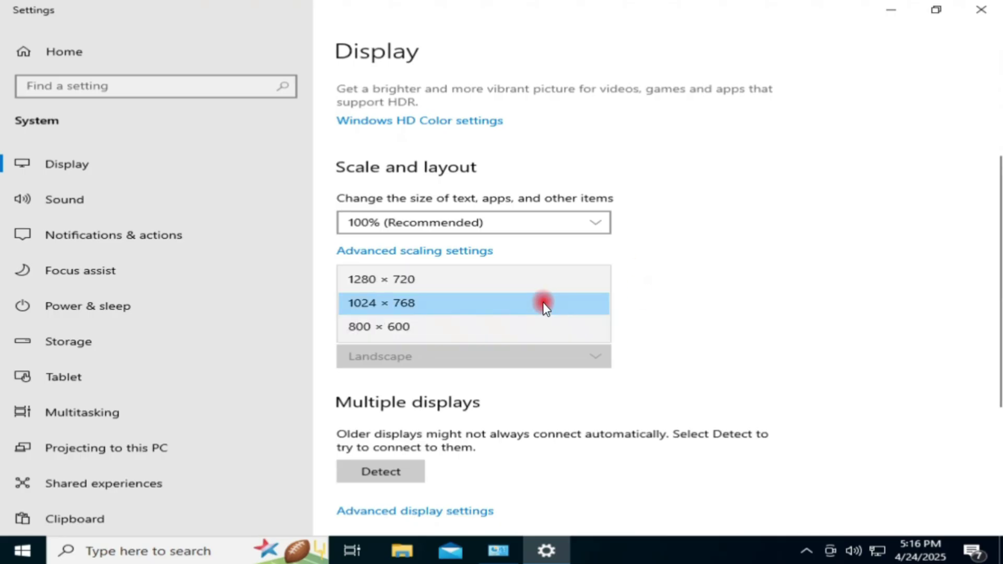
click(439, 280)
click(609, 296)
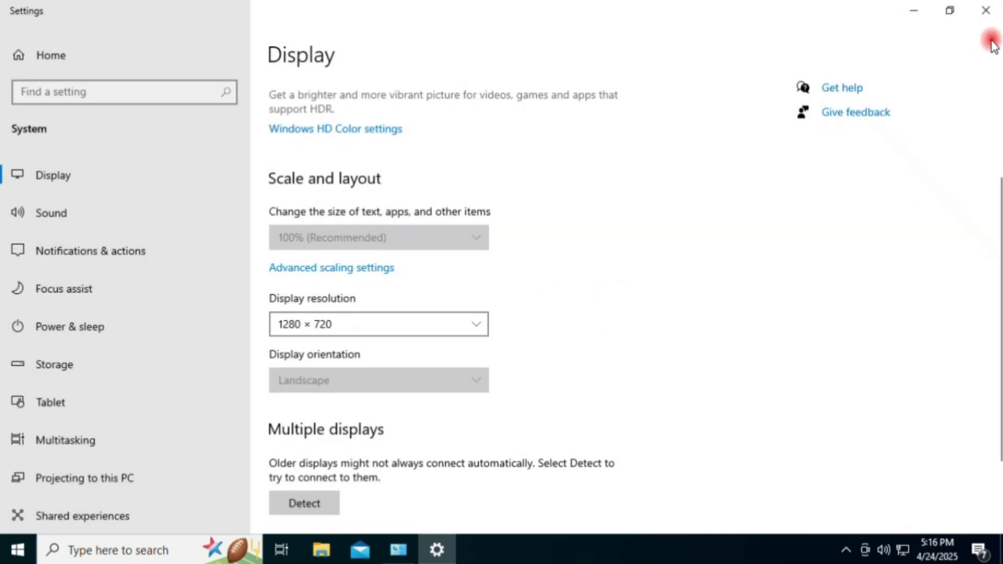
click(982, 12)
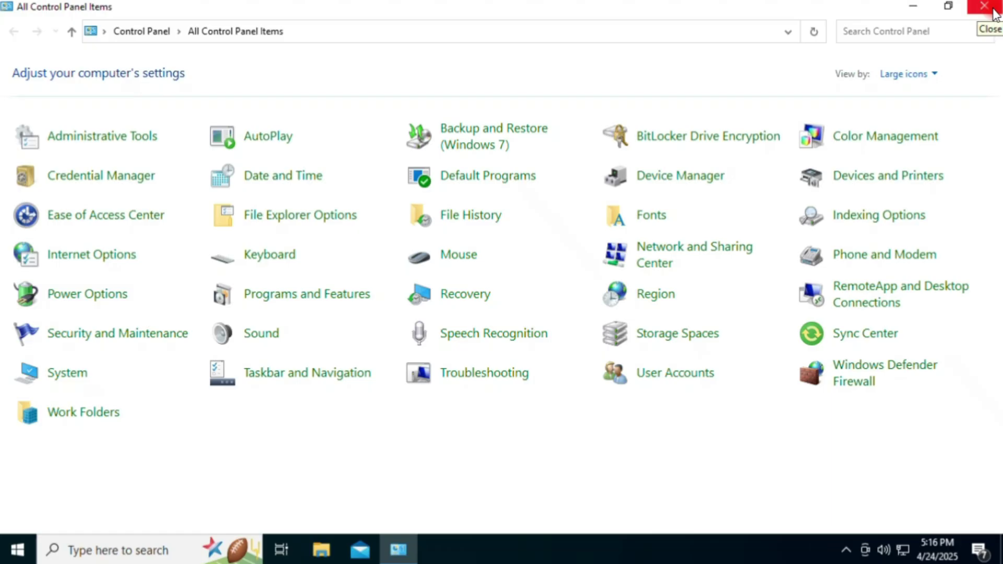
click(984, 7)
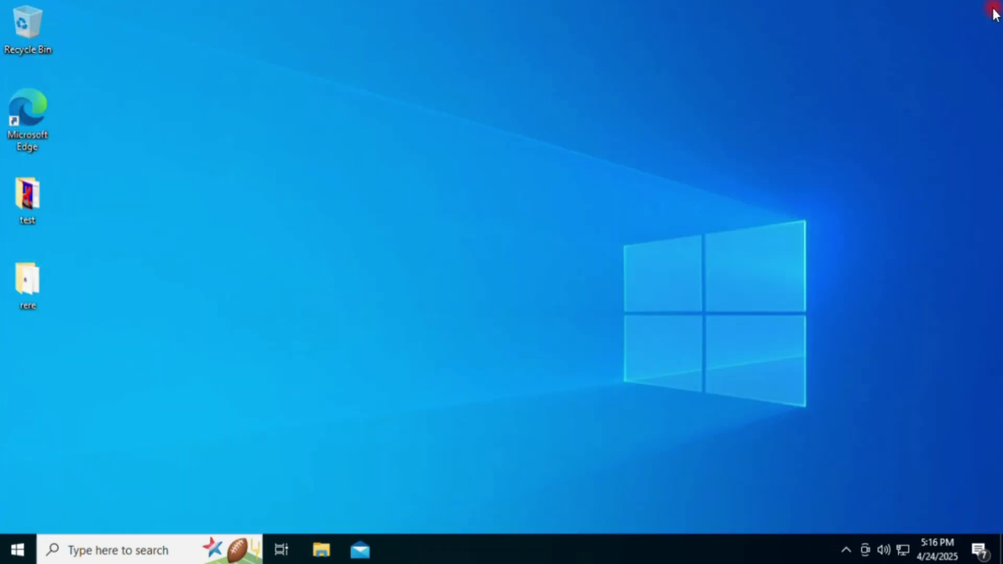
right_click(538, 194)
click(577, 238)
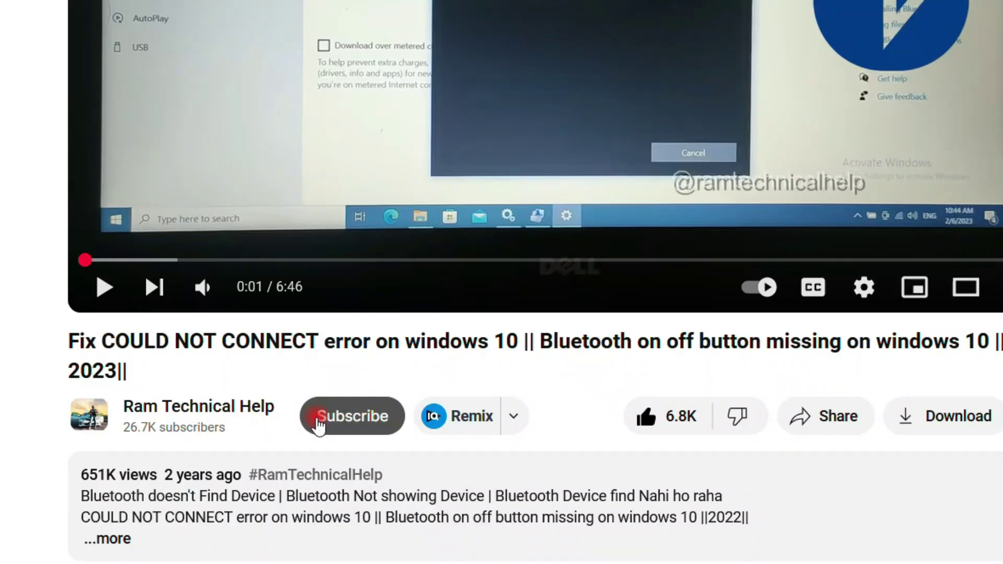
click(318, 416)
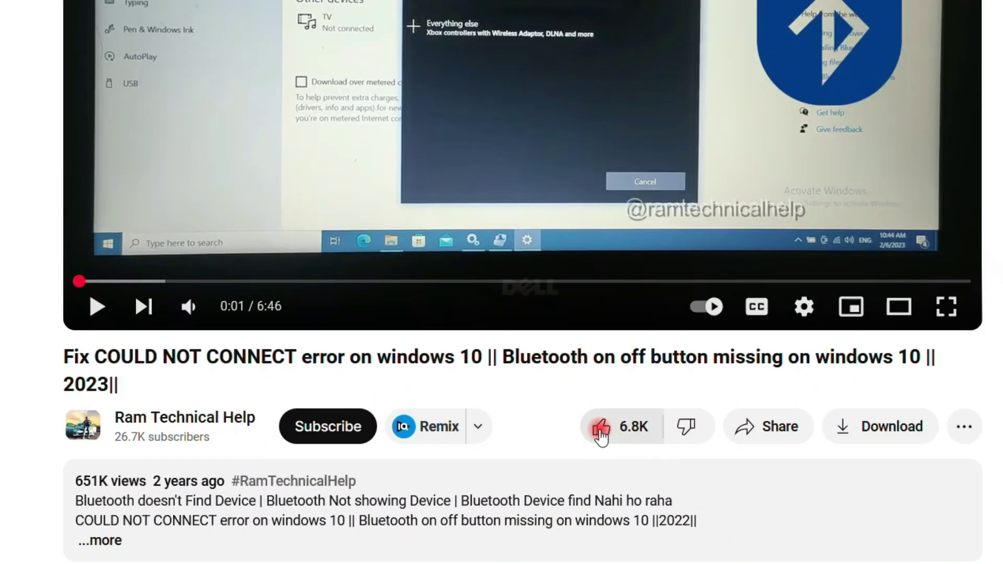
click(600, 439)
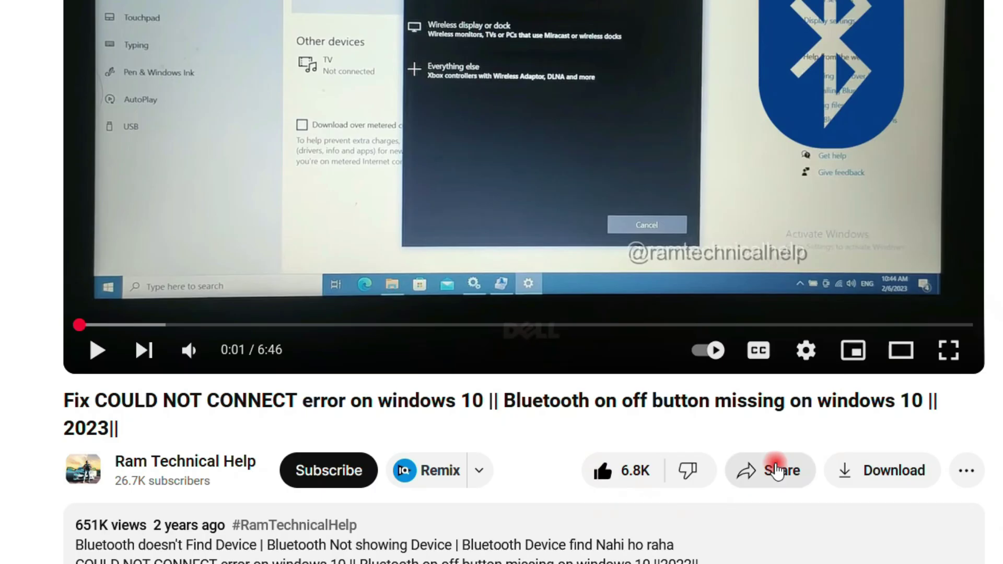
click(329, 470)
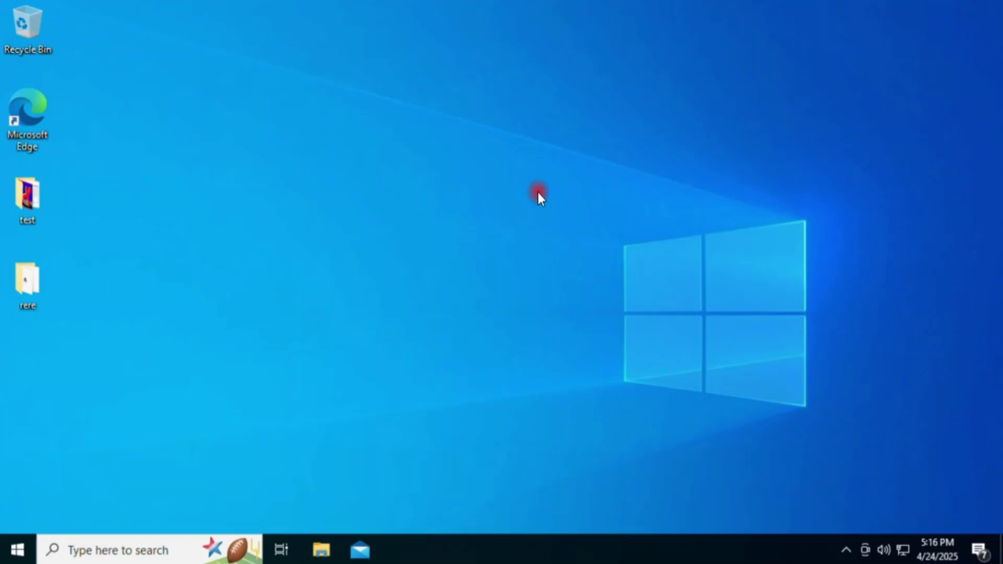